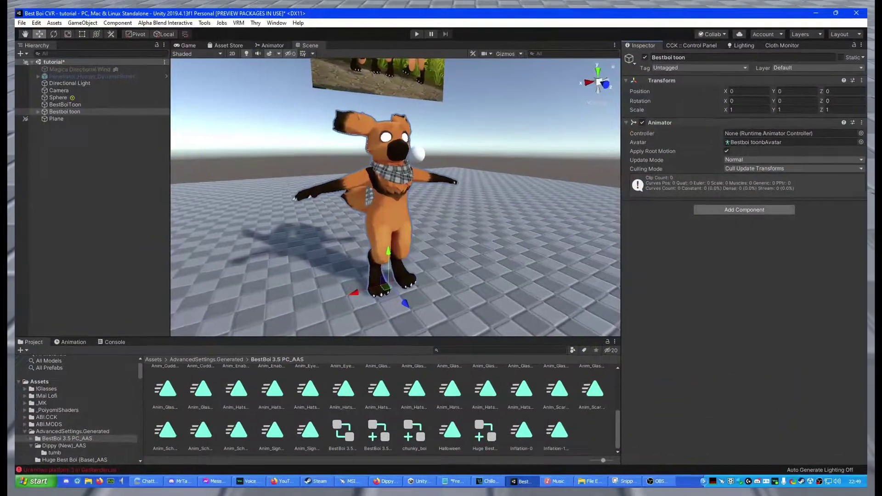
Step: Add a CVR Avatar component and move the view and voice positions to the eyes and mouth
left_click(744, 210)
type("CVR")
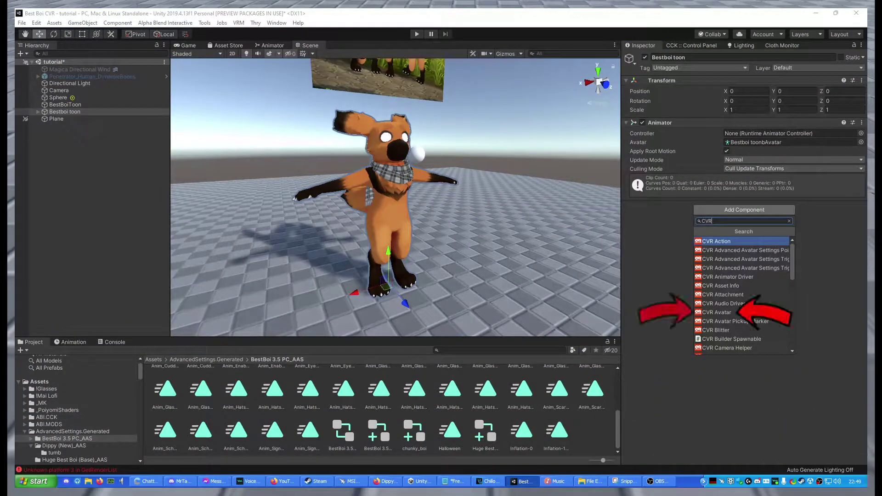
left_click(717, 312)
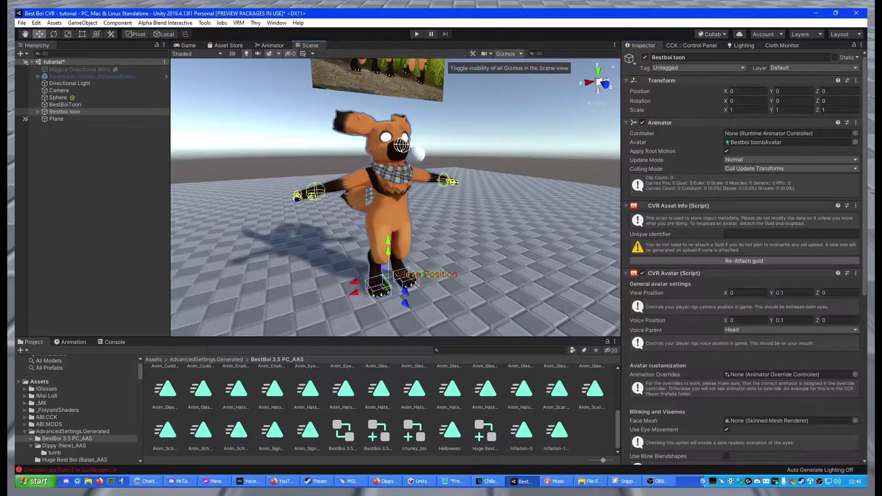
left_click_drag(395, 197, 340, 197, "alt")
left_click_drag(772, 293, 788, 292)
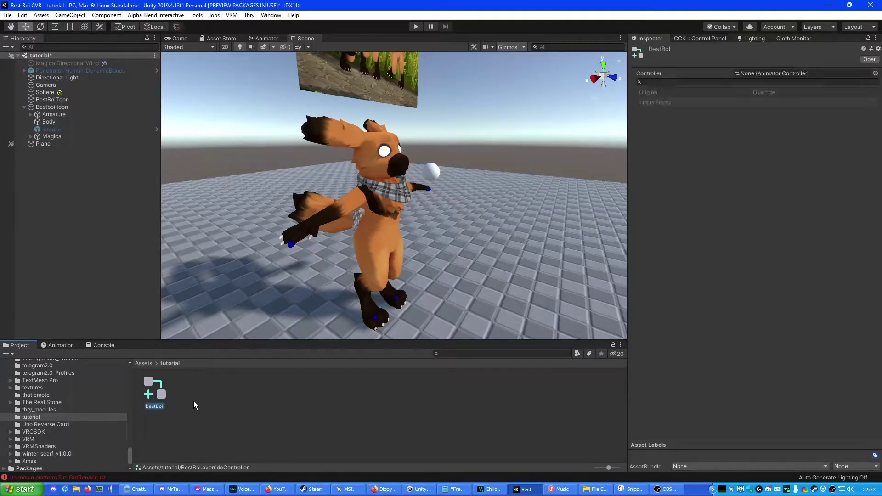
Step: Create a CVR Override Controller in the tutorial folder and name it BestBoi
right_click(194, 401)
mouse_move(239, 127)
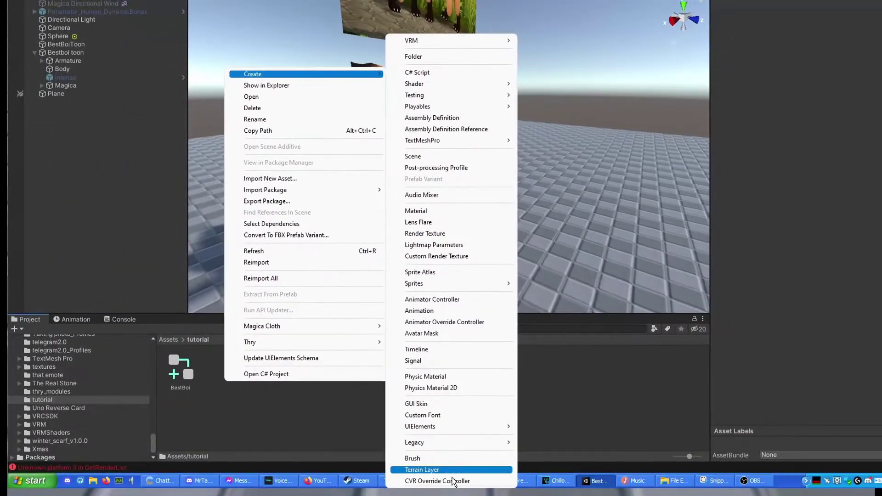
left_click(452, 475)
right_click(119, 428)
left_click(163, 92)
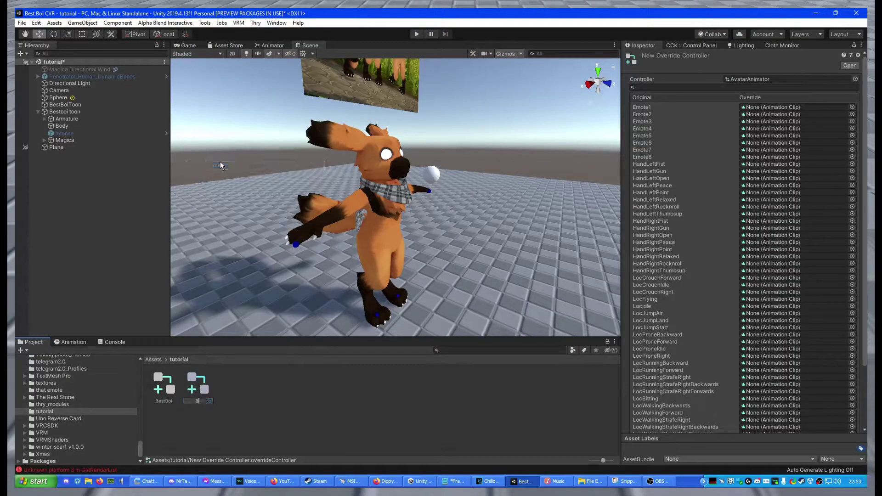
type("BestBoi")
key("Return")
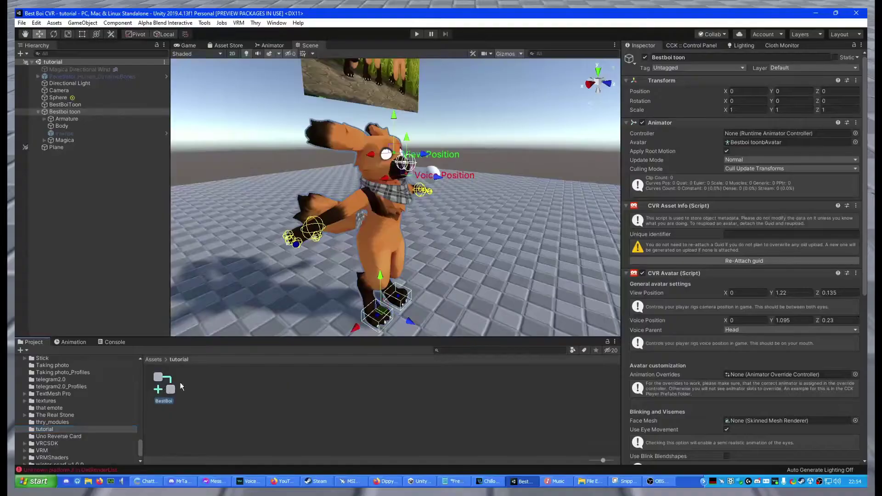
Step: Assign BestBoi as the Animation Overrides and the Body mesh as the Face Mesh
left_click_drag(177, 383, 772, 377)
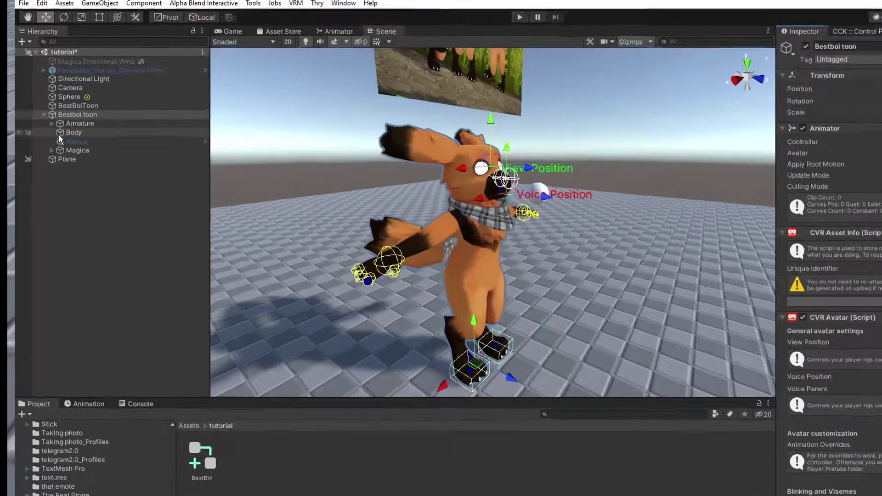
left_click_drag(61, 126, 750, 422)
scroll(691, 372, "down", 10)
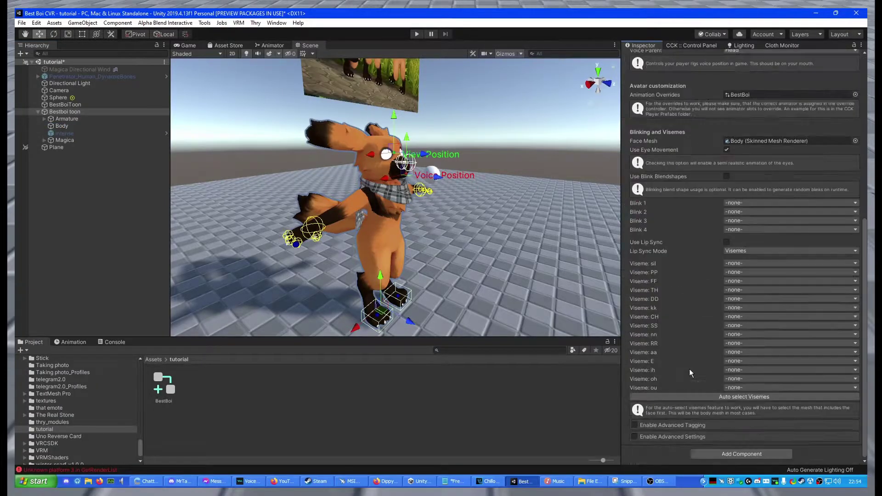
Step: Set blinks to vrc.blink_left and vrc.blink_right, enable lip sync, and auto-select all visemes
left_click(730, 203)
left_click(768, 34)
left_click(753, 212)
left_click(772, 41)
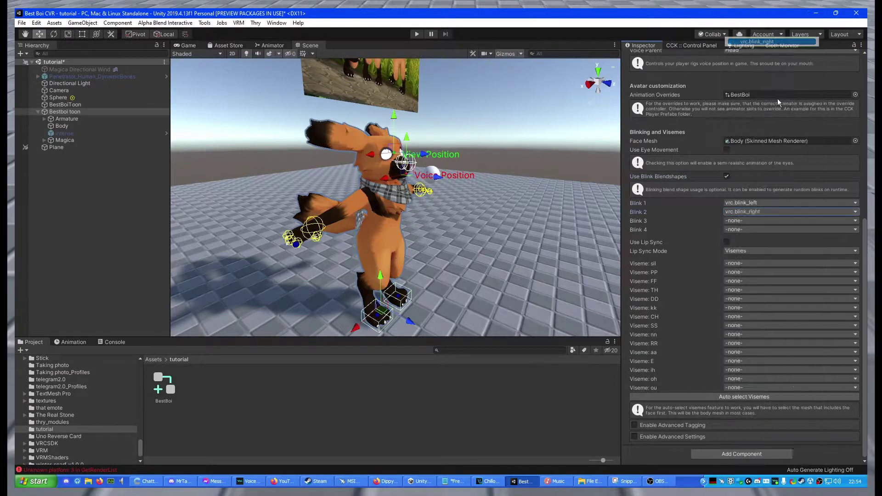
left_click(726, 243)
left_click(704, 397)
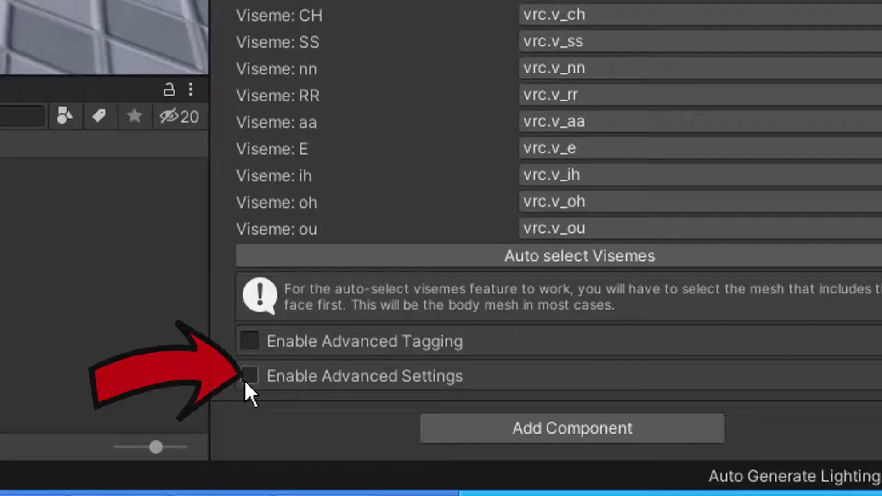
Step: Enable advanced settings and set BestBoi as the override controller
left_click(634, 437)
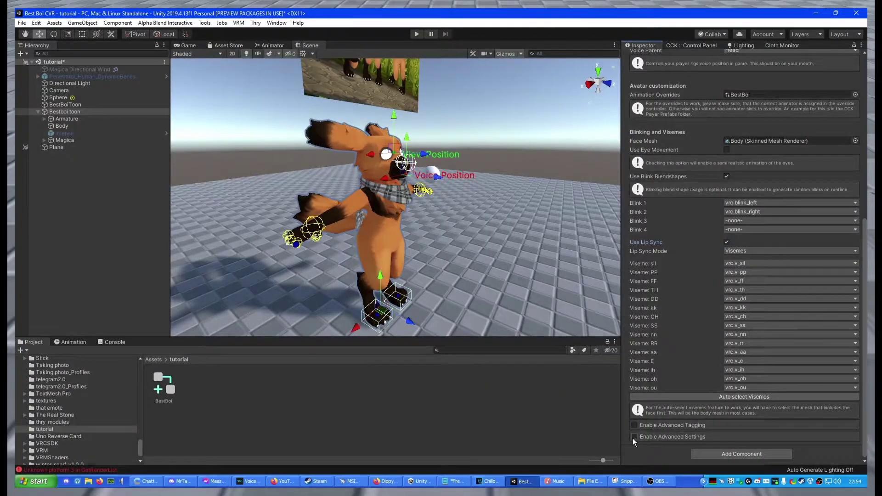
left_click(633, 437)
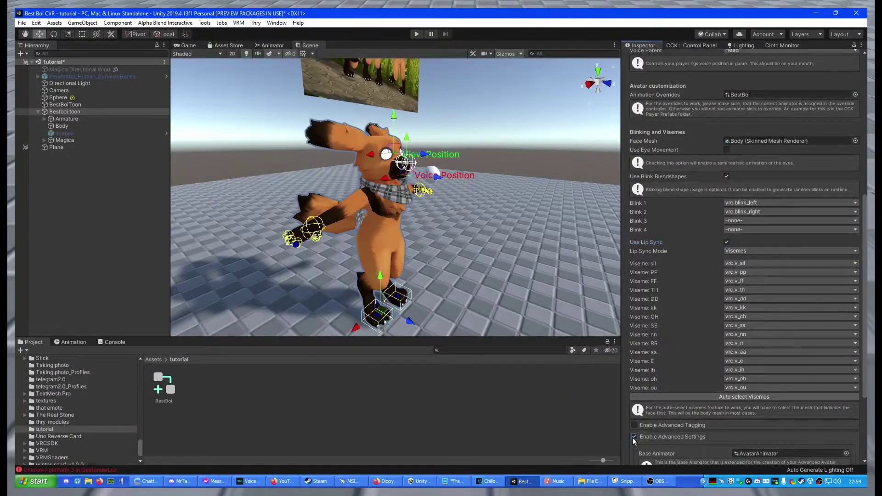
scroll(633, 437, "down", 5)
left_click_drag(175, 385, 812, 359)
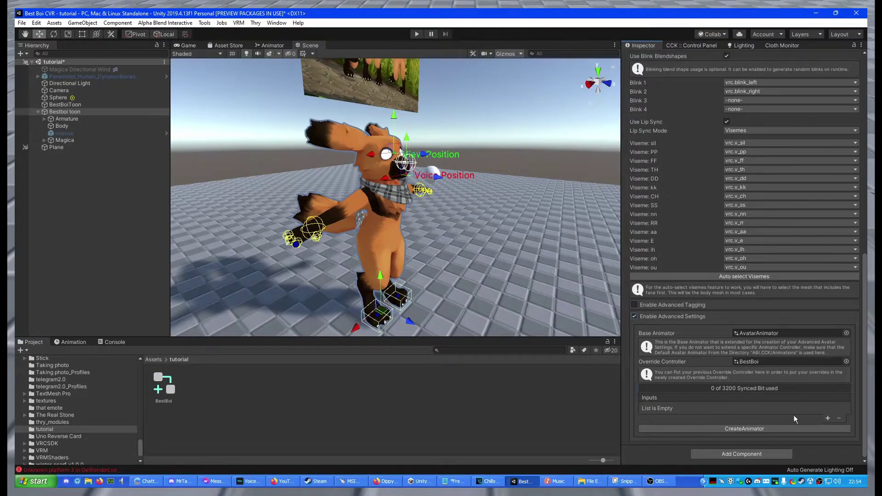
Step: Add an advanced settings input named HandsFree that generates a float
left_click(825, 418)
left_click(740, 408)
type("H")
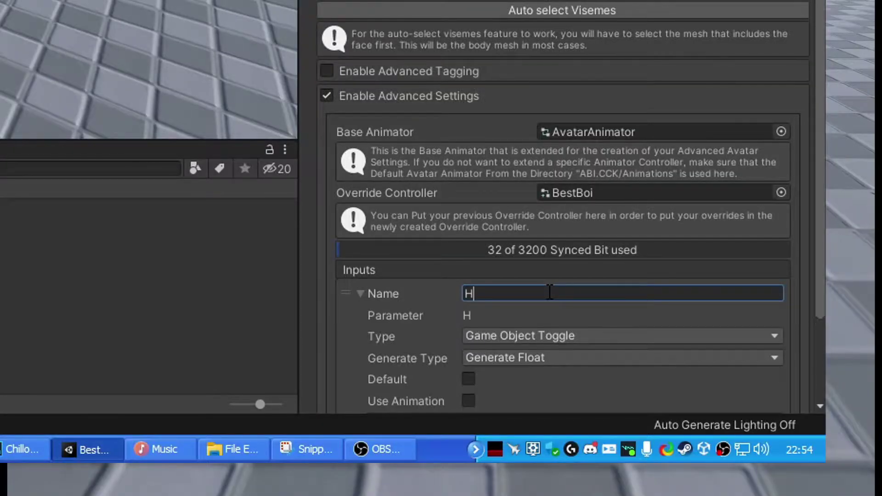
type("andsFree")
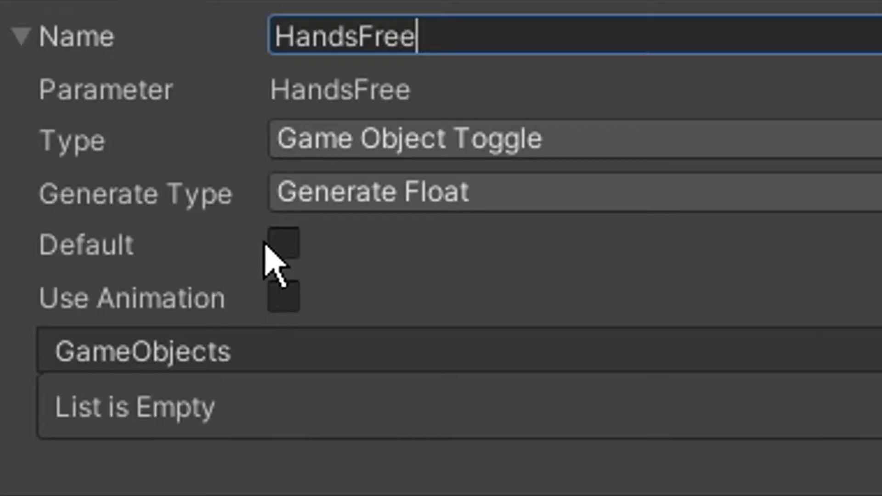
left_click(500, 359)
left_click(504, 372)
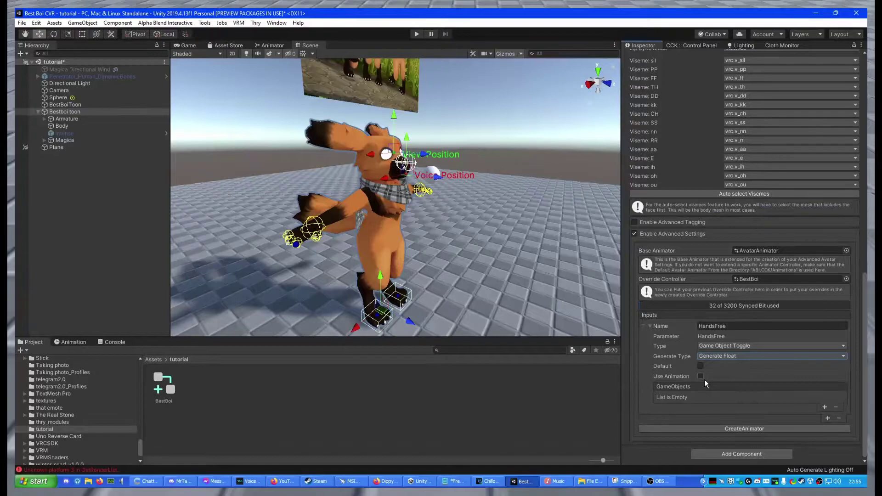
Step: Create the animator, attach the generated overrides to the avatar, and locate the asset
left_click(731, 430)
left_click(731, 437)
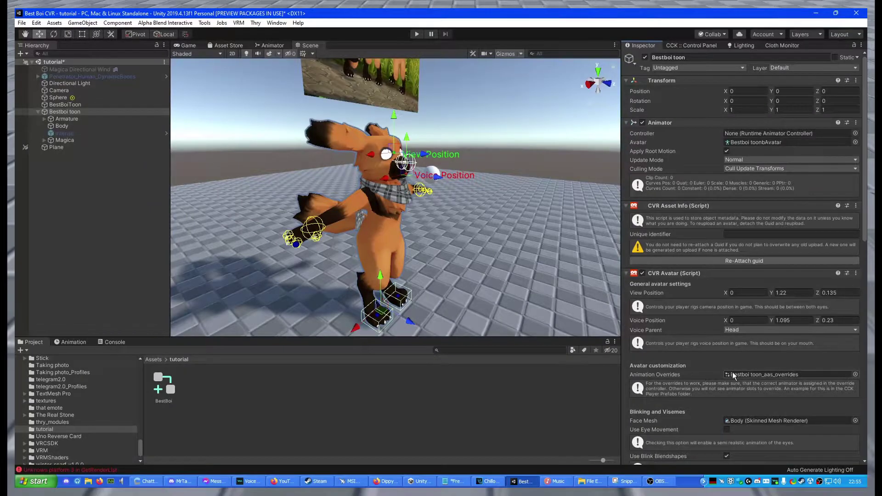
left_click(733, 375)
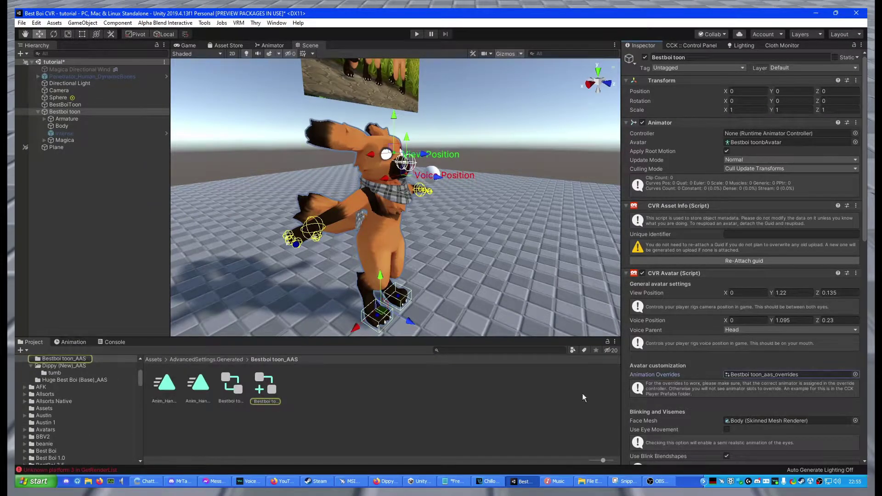
left_click(265, 389)
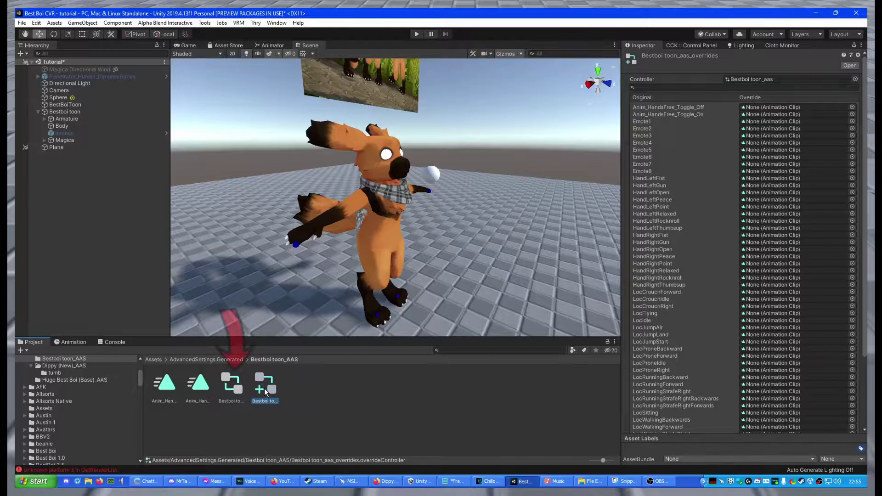
Step: In the Bestboi toon_aas controller, delete the HandsFree layer and open LeftHand's Left Relaxed/Fist tree
left_click(232, 385)
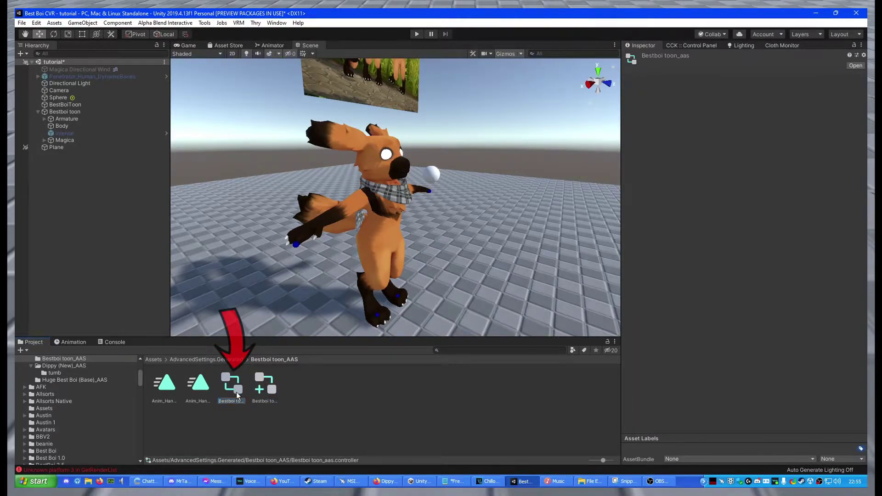
double_click(236, 393)
scroll(420, 260, "down", 4)
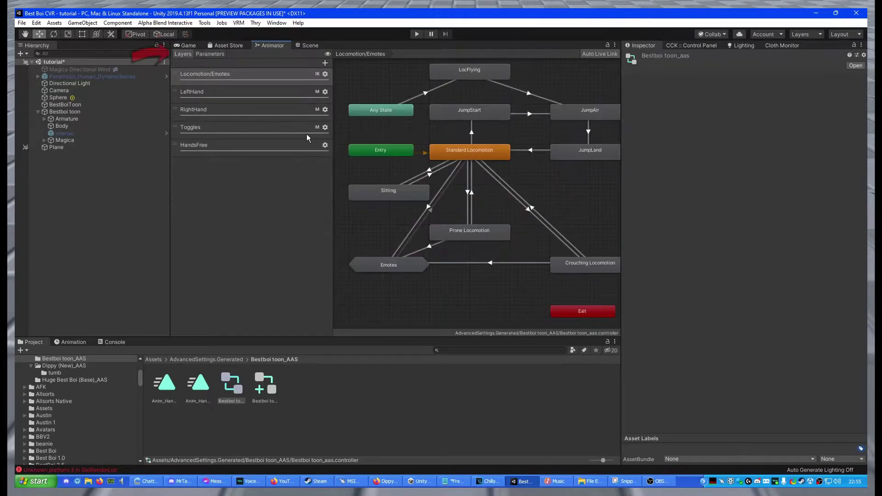
right_click(292, 152)
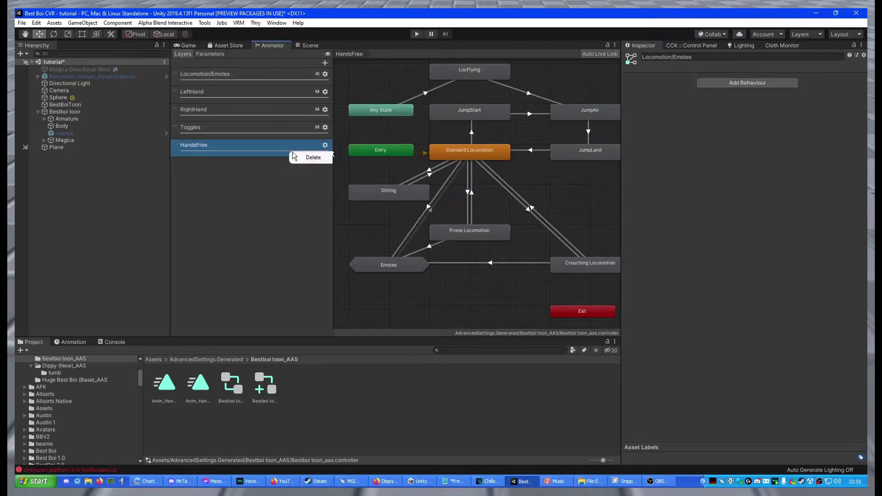
left_click(303, 158)
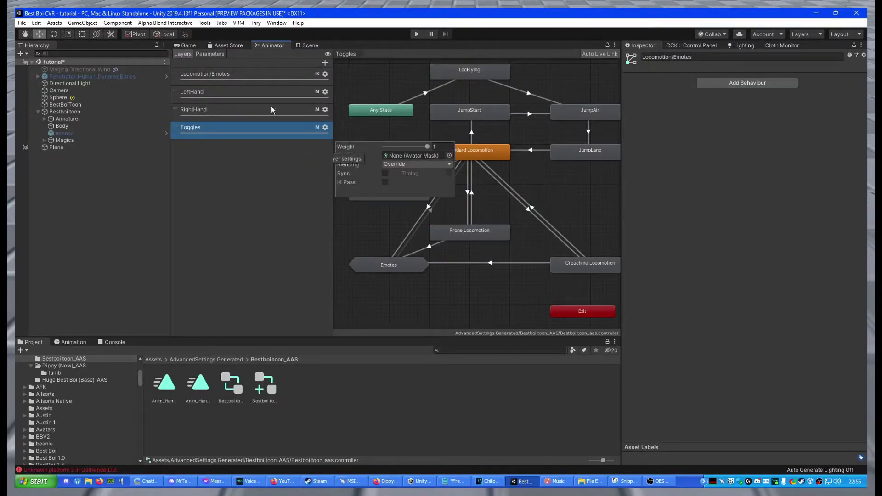
left_click(228, 100)
left_click(228, 96)
left_click(507, 153)
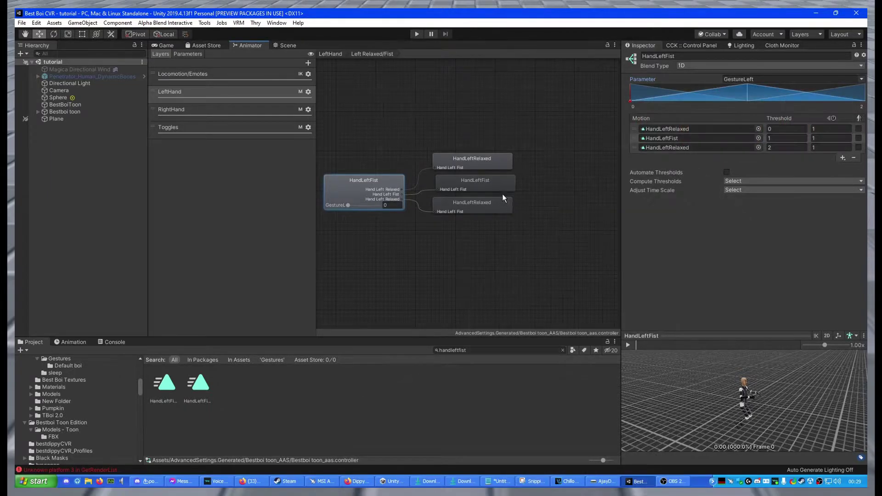
Step: Replace the HandLeftFist child with a new empty child blend tree
right_click(478, 189)
left_click(499, 193)
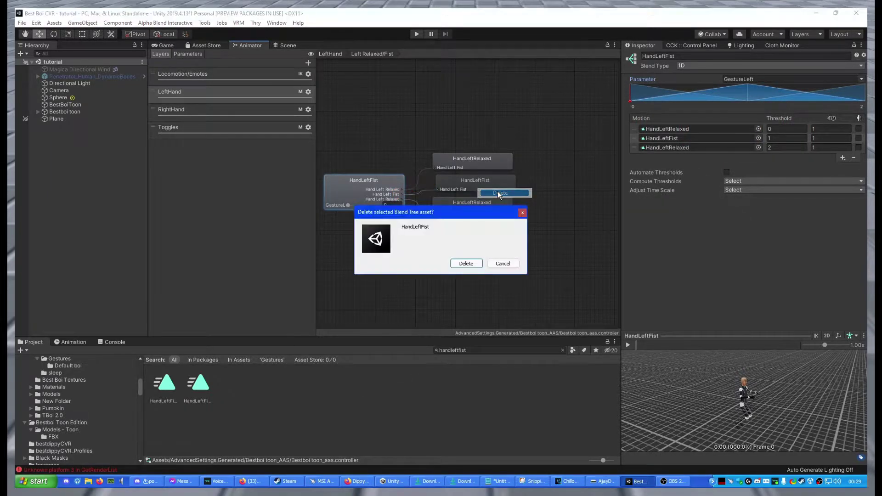
left_click(465, 263)
right_click(402, 178)
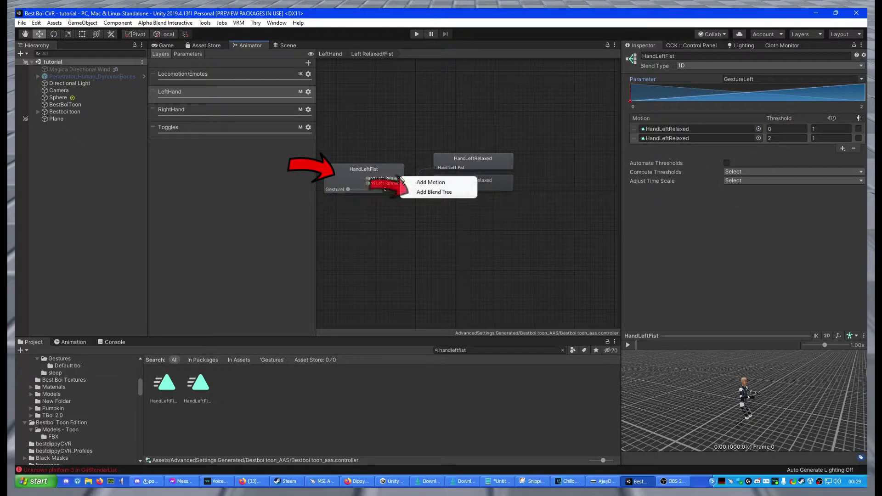
left_click(434, 192)
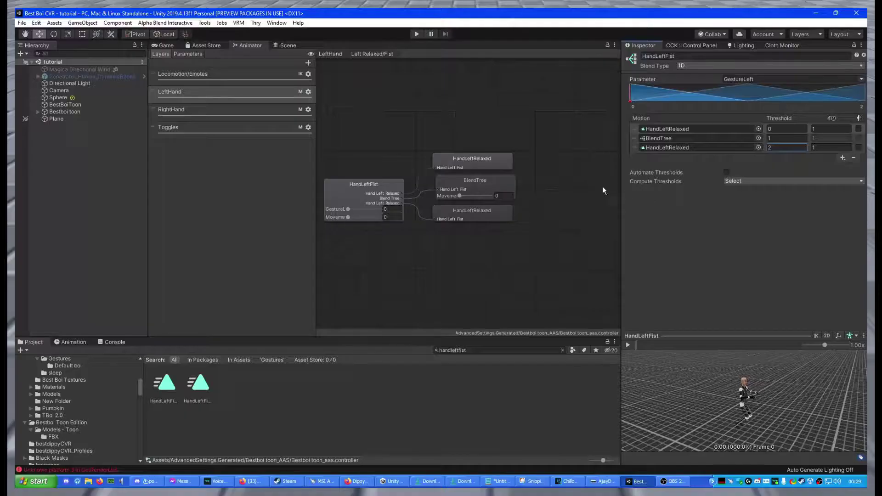
Step: Drive the new child blend tree by HandsFree and give it two motion slots
left_click(483, 186)
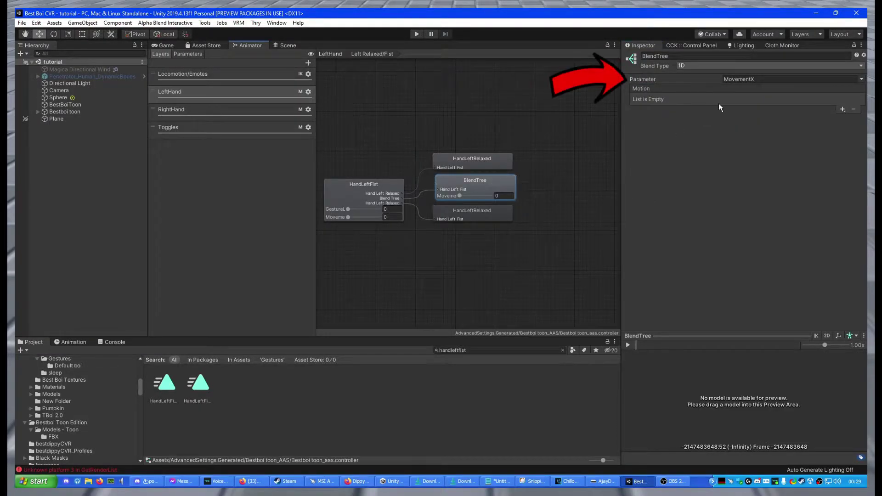
left_click(861, 79)
left_click(832, 151)
left_click(842, 109)
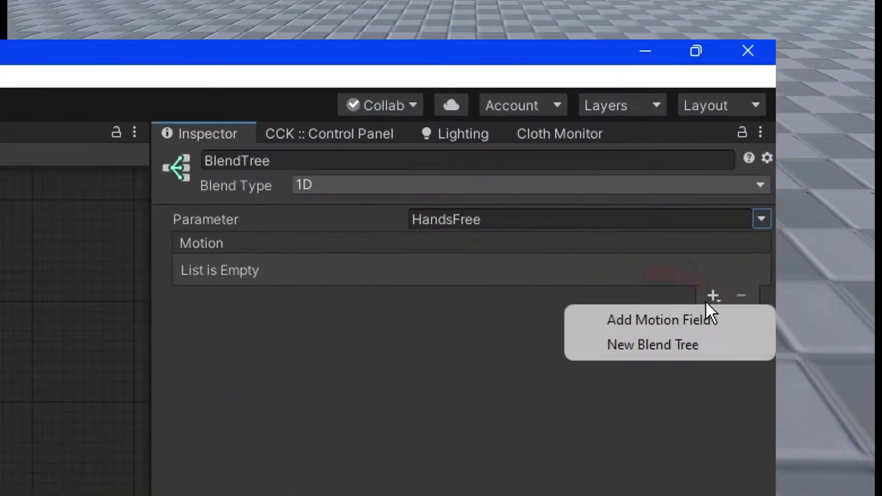
left_click(709, 320)
left_click(713, 294)
left_click(712, 318)
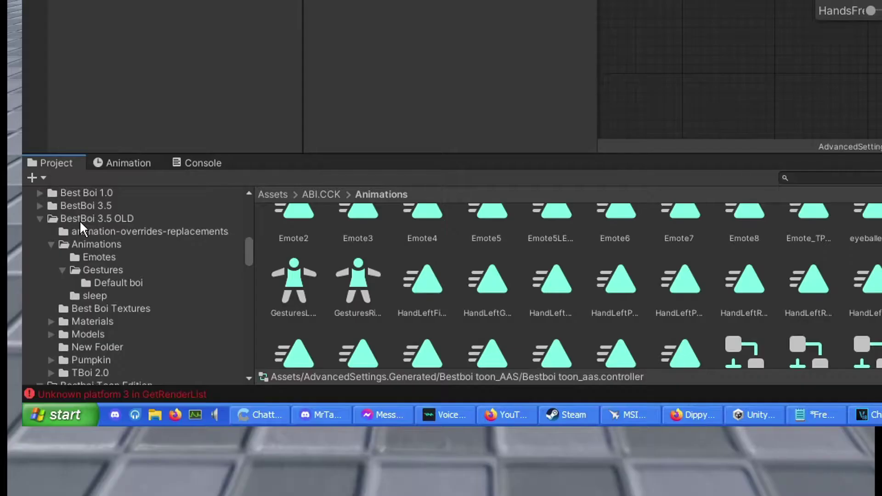
Step: Fill the motion slots with the Closed eyes and HandLeftFist clips
left_click(86, 218)
left_click(103, 257)
left_click(109, 269)
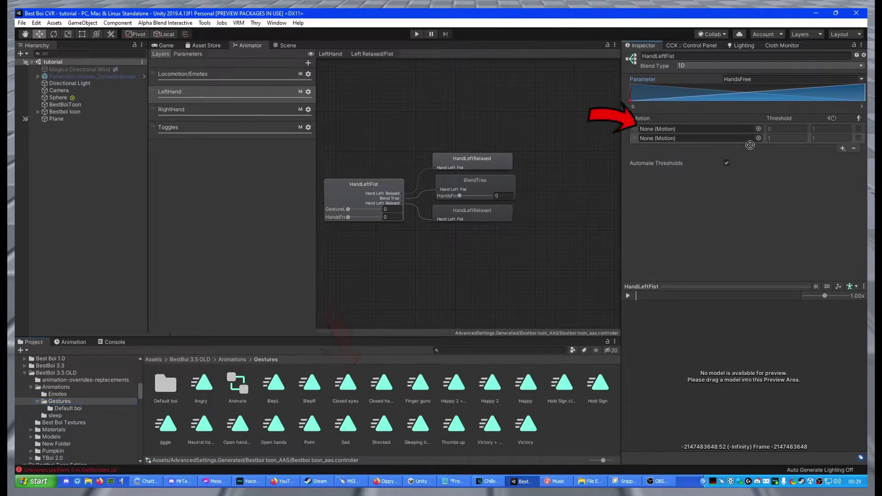
left_click_drag(749, 145, 665, 131)
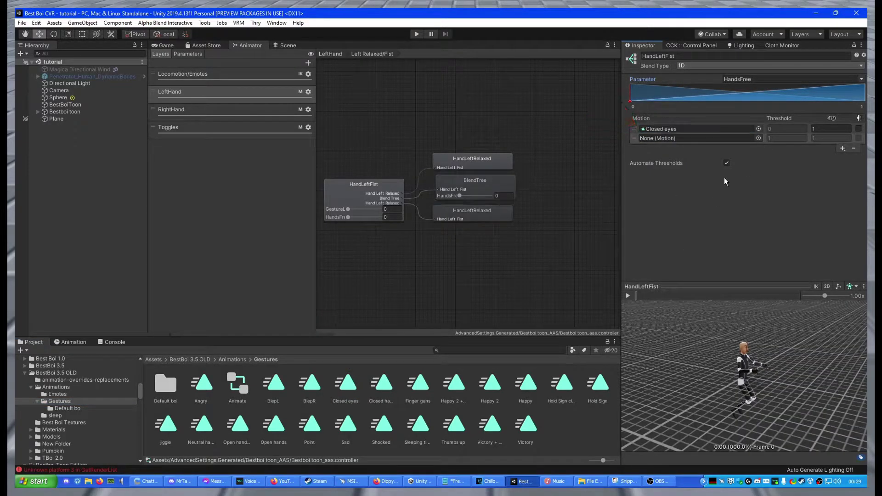
left_click(757, 139)
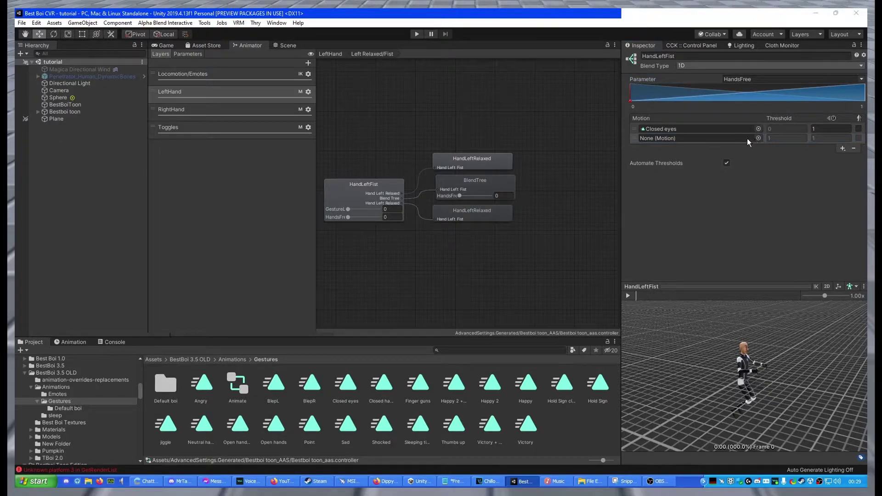
left_click(477, 350)
type("handleft")
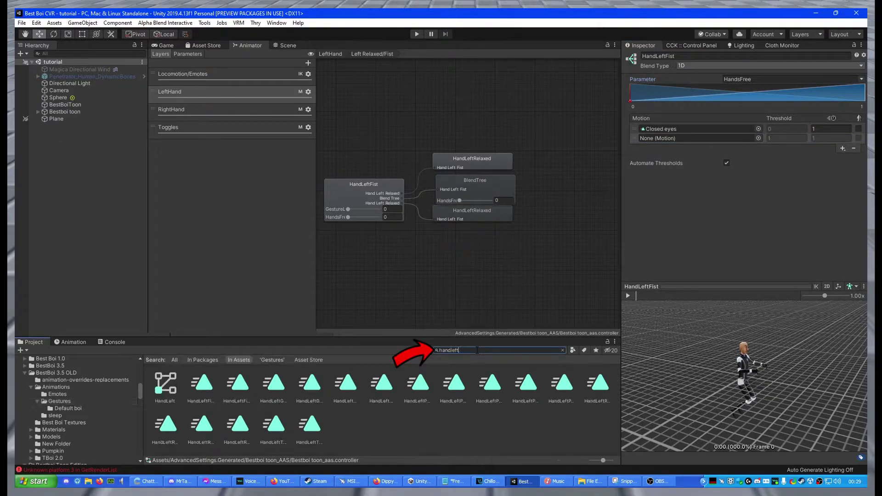
type("fist")
left_click(164, 384)
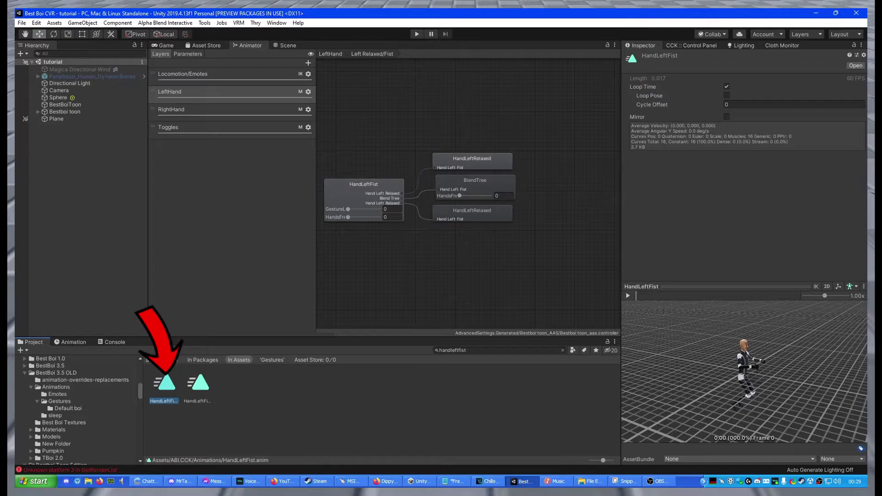
mouse_move(164, 383)
left_mouse_down()
mouse_move(196, 393)
mouse_move(179, 398)
mouse_move(441, 258)
mouse_move(713, 138)
left_mouse_up()
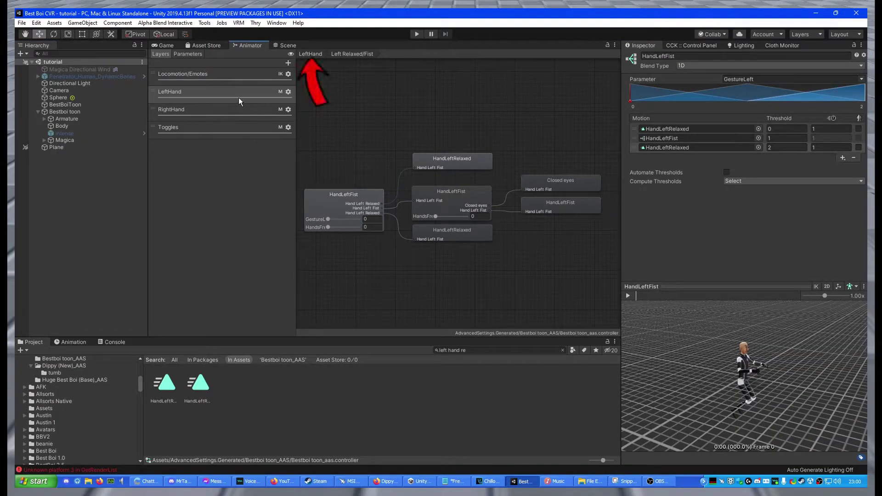
Step: Convert the LeftHand layer's Open state into a new blend tree
left_click(319, 55)
left_click(454, 117)
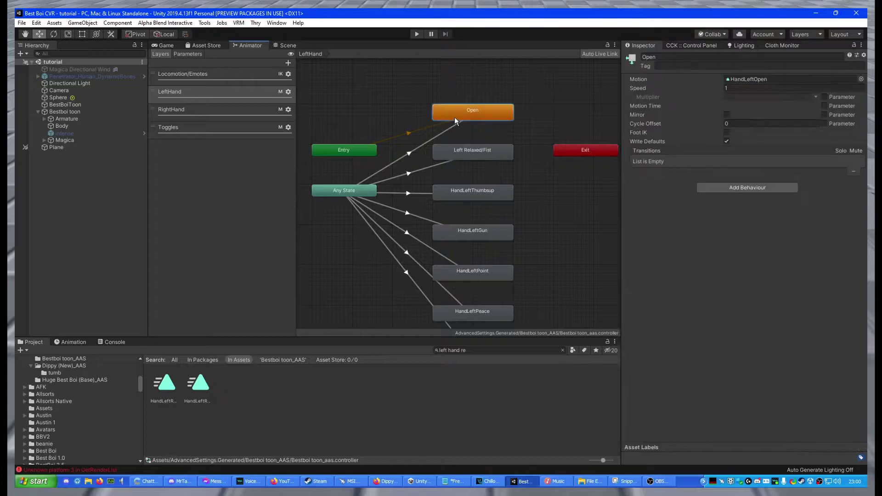
right_click(461, 116)
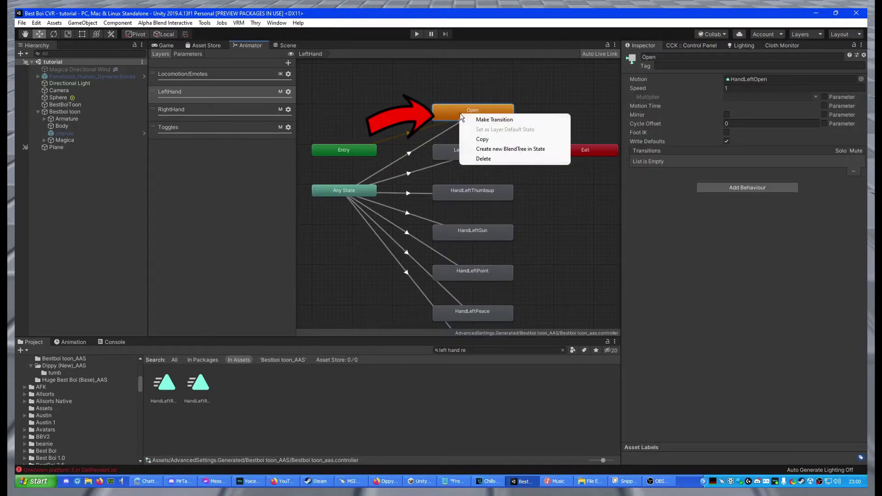
left_click(521, 148)
left_click(657, 56)
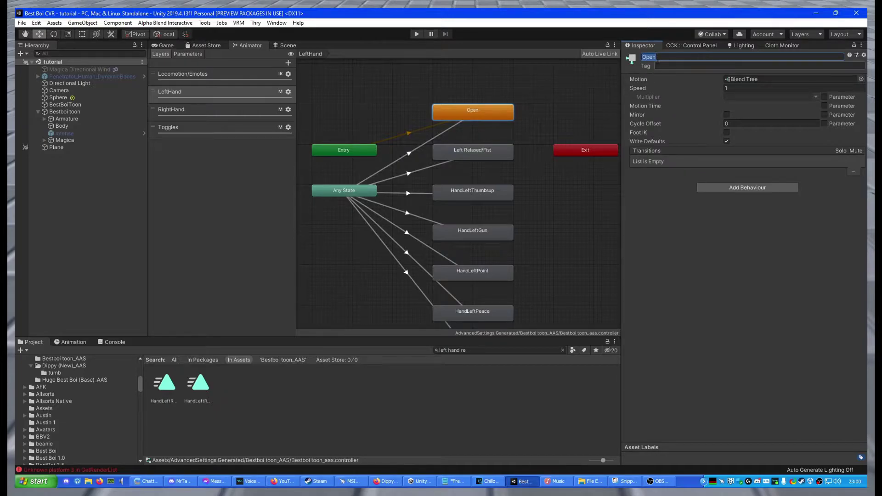
left_click(484, 117)
Step: Rename the inner blend tree Open, drive it by HandsFree, and add two motion slots
double_click(484, 117)
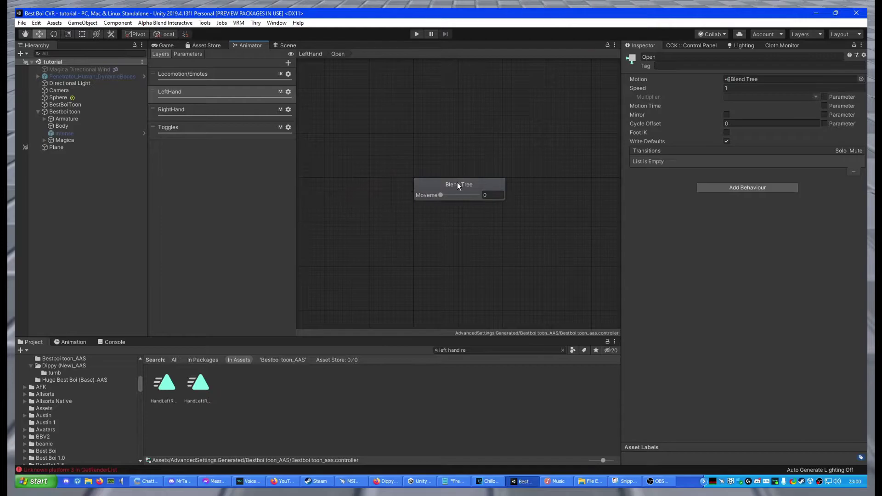
left_click(457, 183)
left_click(681, 55)
type("Open")
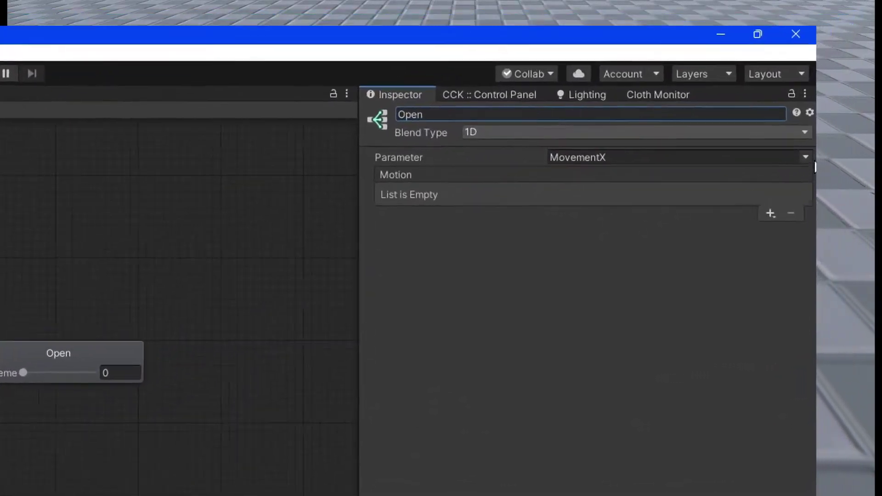
left_click(862, 79)
left_click(681, 398)
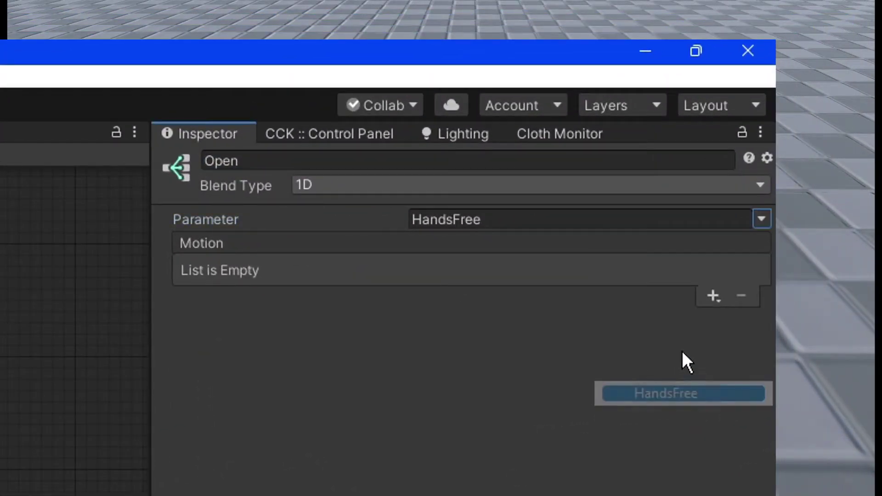
left_click(712, 296)
left_click(692, 319)
left_click(690, 317)
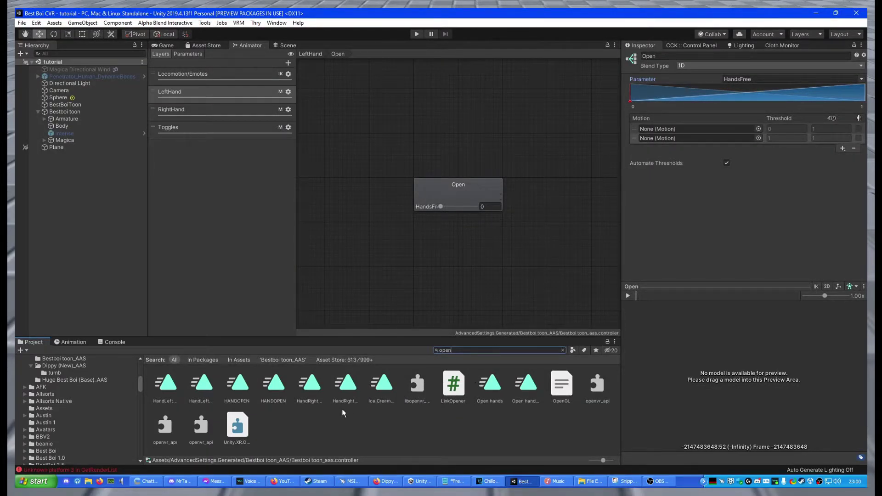
Step: Fill the slots with Open hands + shocked first and HandLeftOpen second
left_click(166, 393)
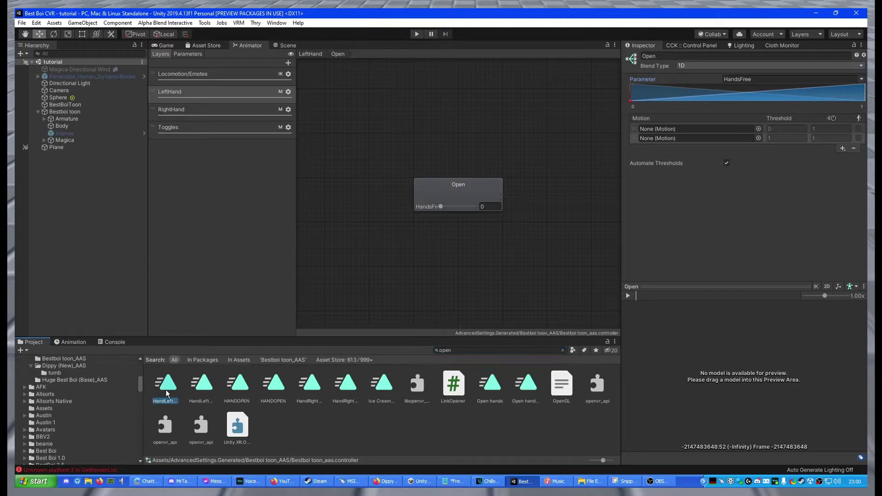
left_click_drag(406, 243, 664, 138)
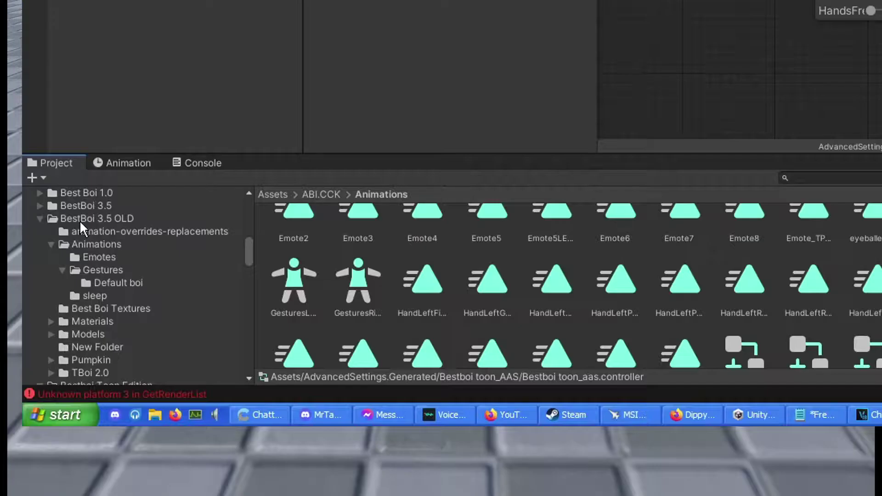
left_click(86, 219)
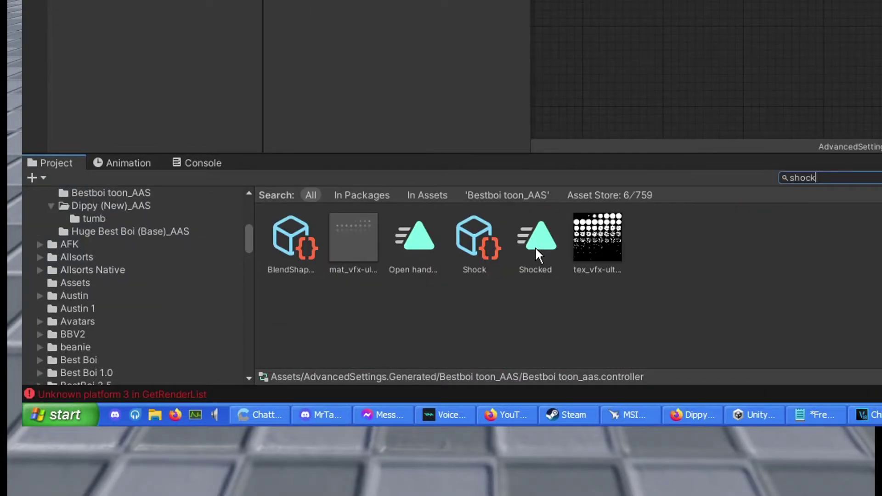
left_click(538, 246)
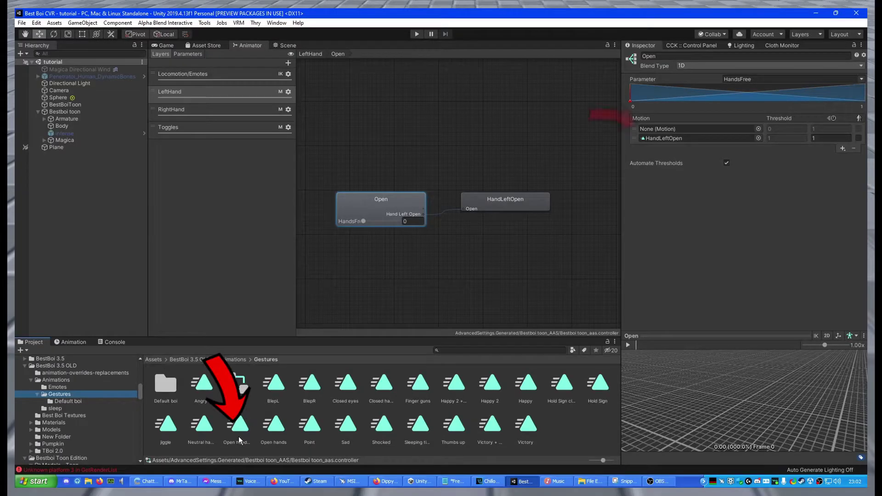
left_click_drag(238, 436, 655, 130)
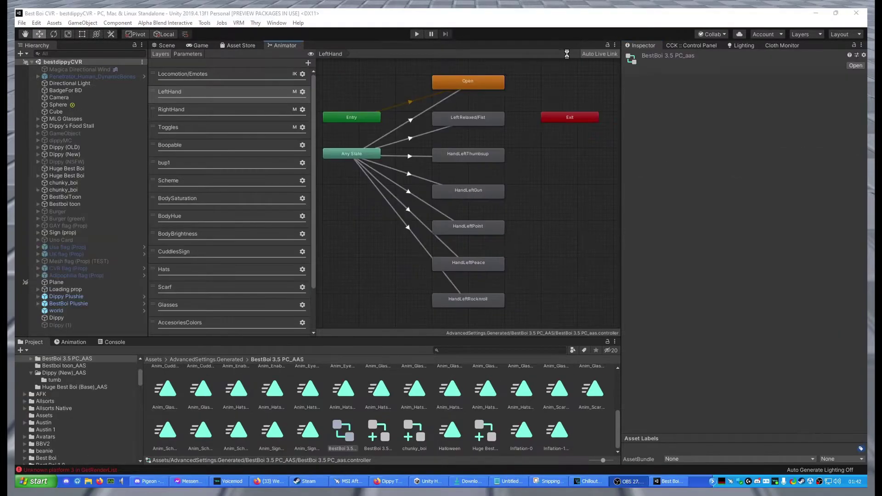
Step: Verify the HandLeftThumbsup and HandLeftGun states are FreeHands-driven 1D blend trees
left_click(480, 154)
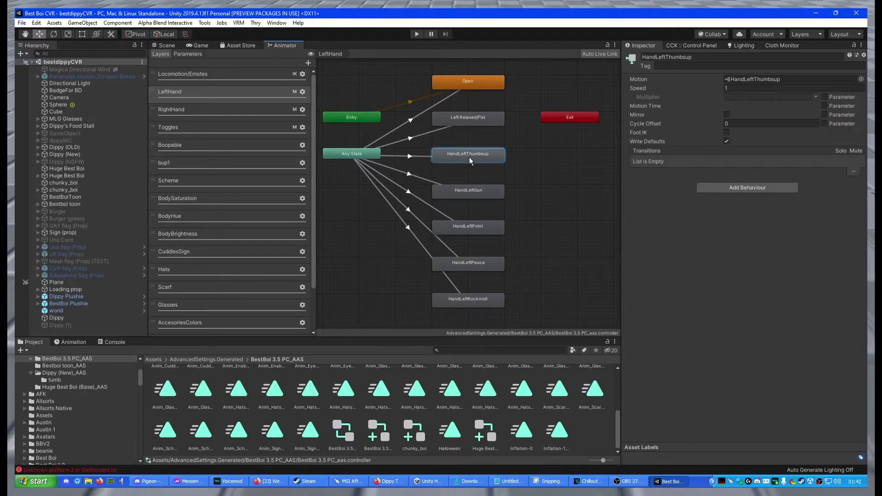
double_click(469, 157)
left_click(437, 187)
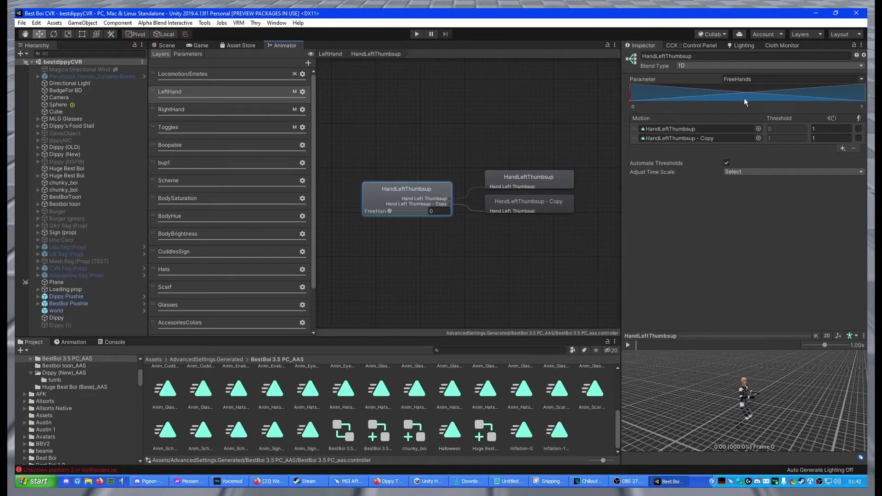
left_click(335, 54)
double_click(478, 189)
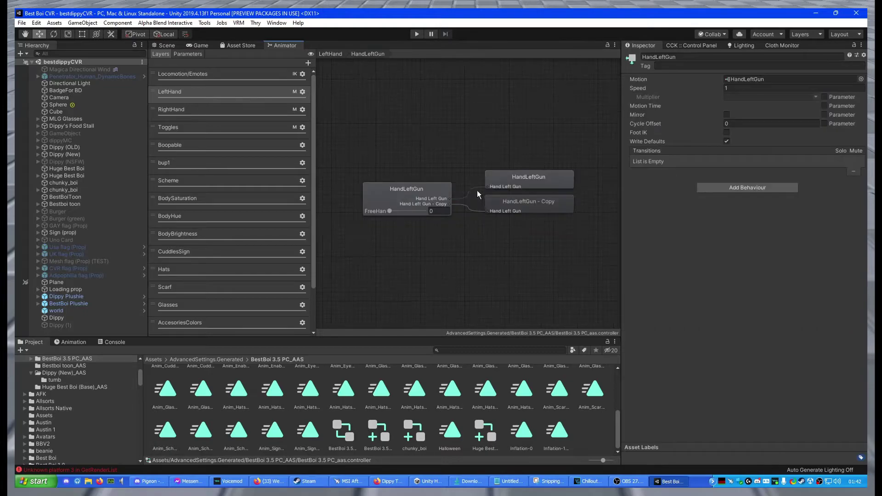
left_click(445, 190)
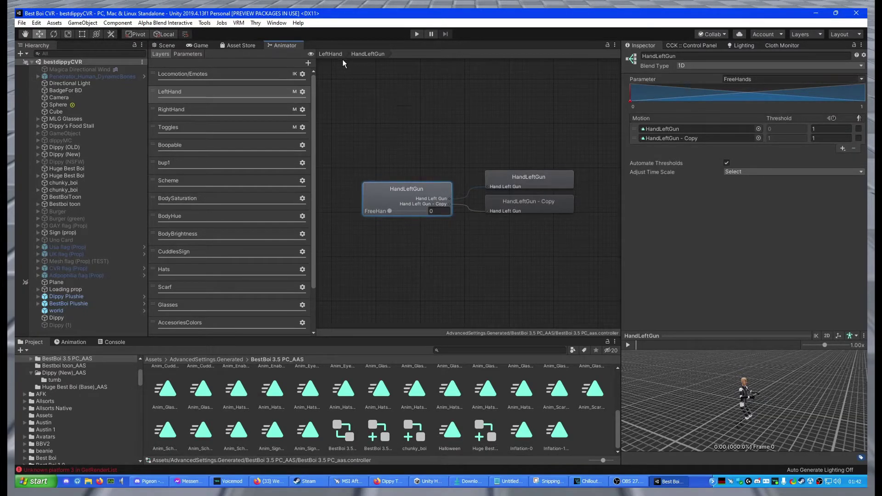
left_click(332, 54)
Step: Verify the HandLeftPoint, HandLeftPeace and HandLeftRocknroll blend trees, then show the RightHand layer
double_click(446, 227)
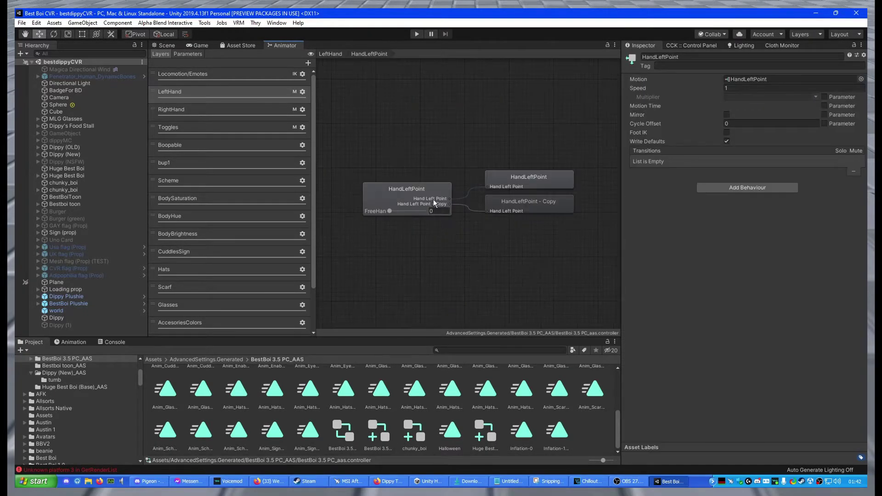
left_click(435, 194)
left_click(341, 54)
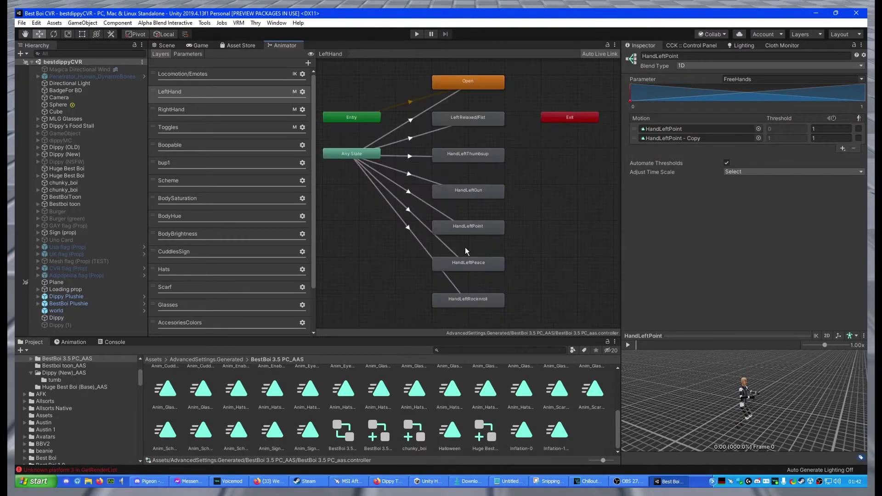
double_click(484, 271)
left_click(417, 193)
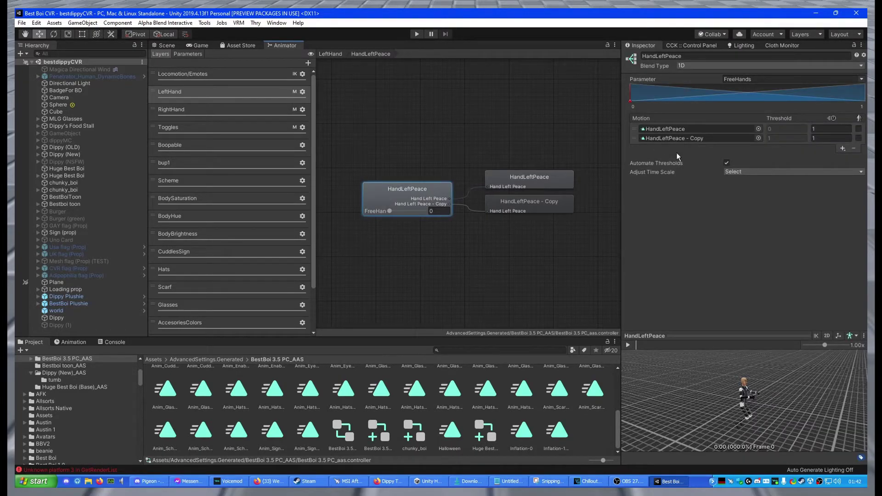
left_click(334, 54)
double_click(474, 296)
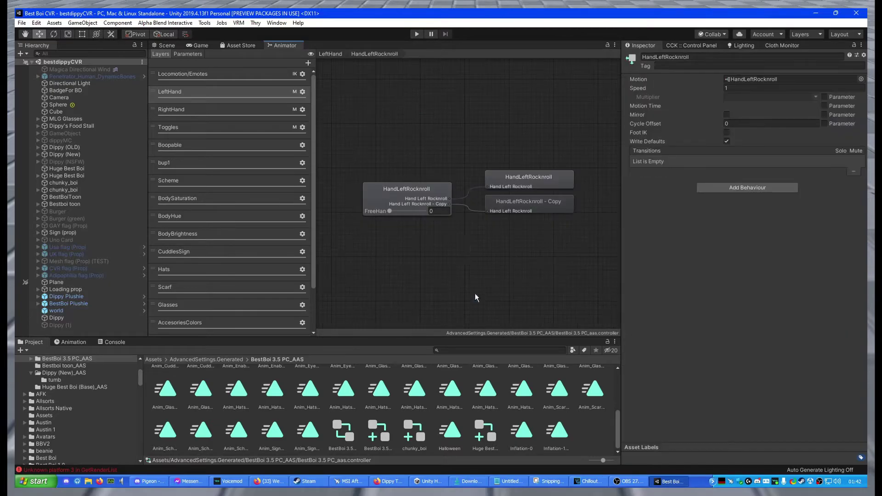
left_click(427, 191)
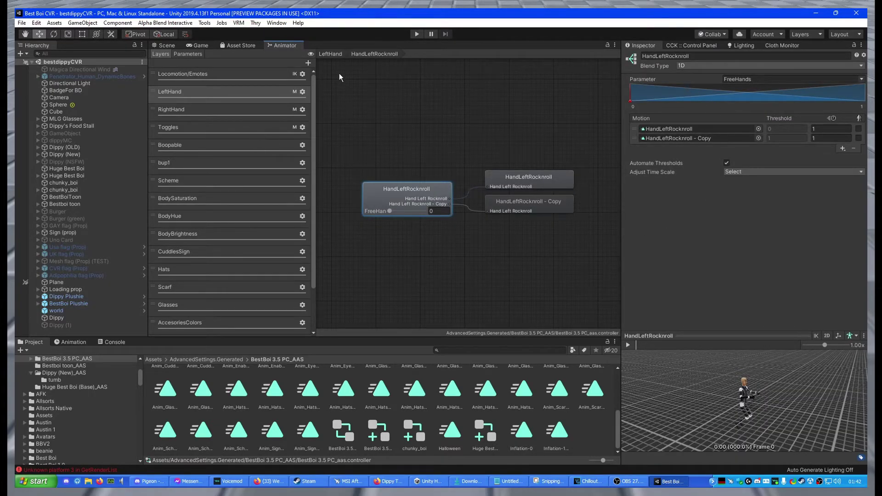
left_click(264, 114)
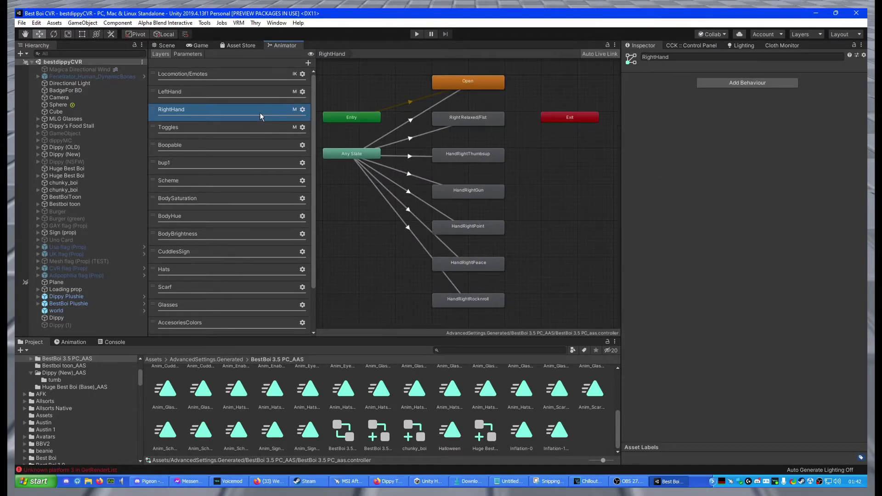
Step: Verify the HandRightOpen and Right Relaxed/Fist blend trees, including the HandRightFist child
double_click(482, 78)
left_click(420, 195)
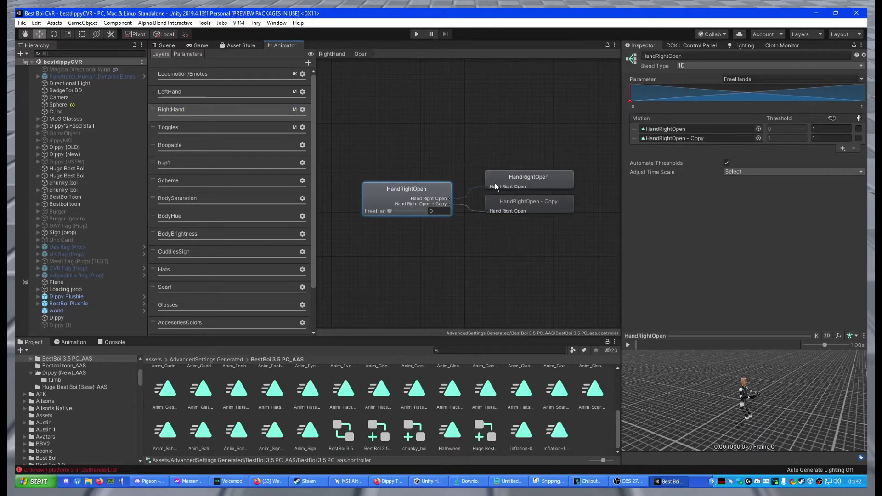
left_click(343, 53)
left_click(468, 153)
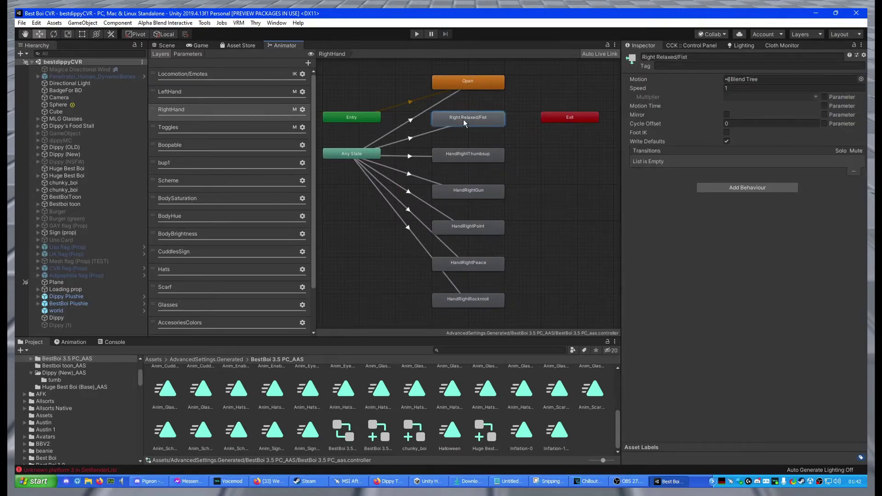
double_click(469, 153)
left_click(467, 167)
left_click(359, 169)
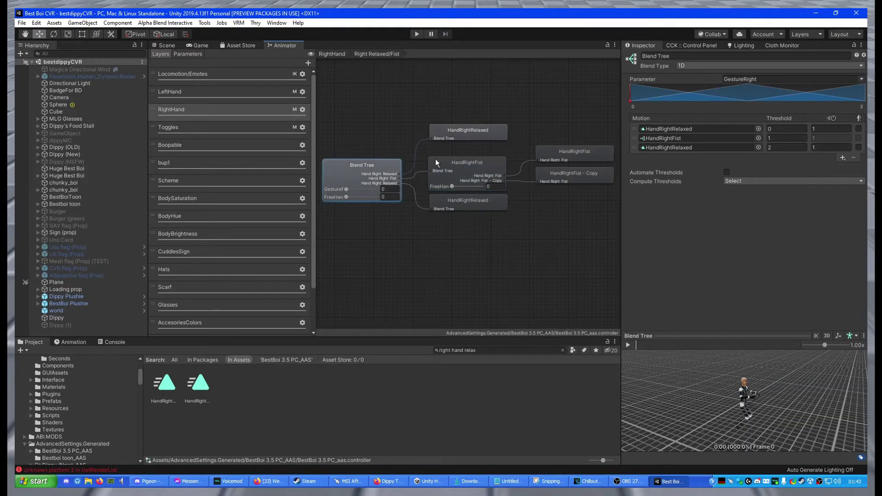
left_click(471, 171)
left_click(331, 54)
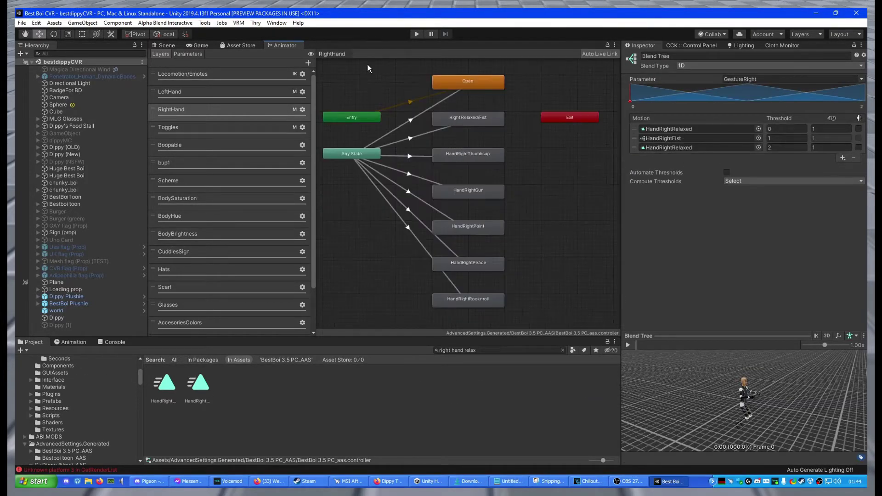
Step: Verify the right Thumbsup, Gun, Point, Peace and Rocknroll blend trees, then upload the avatar
double_click(463, 152)
left_click(404, 186)
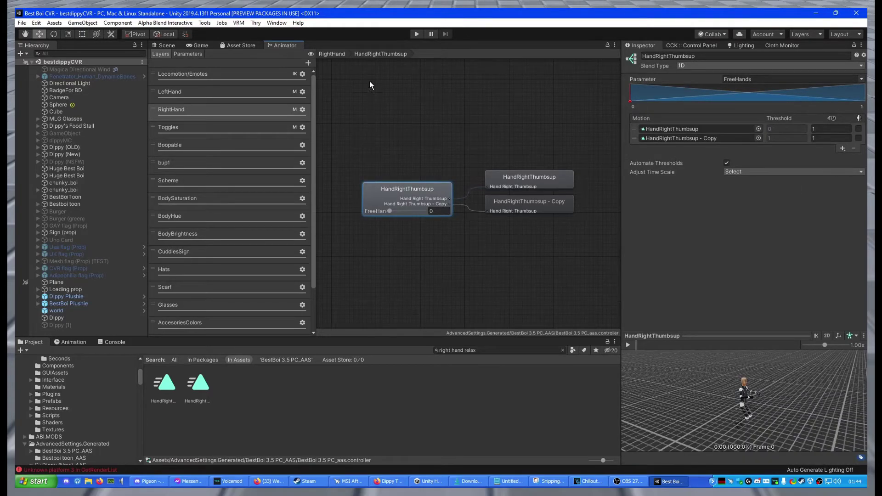
double_click(464, 194)
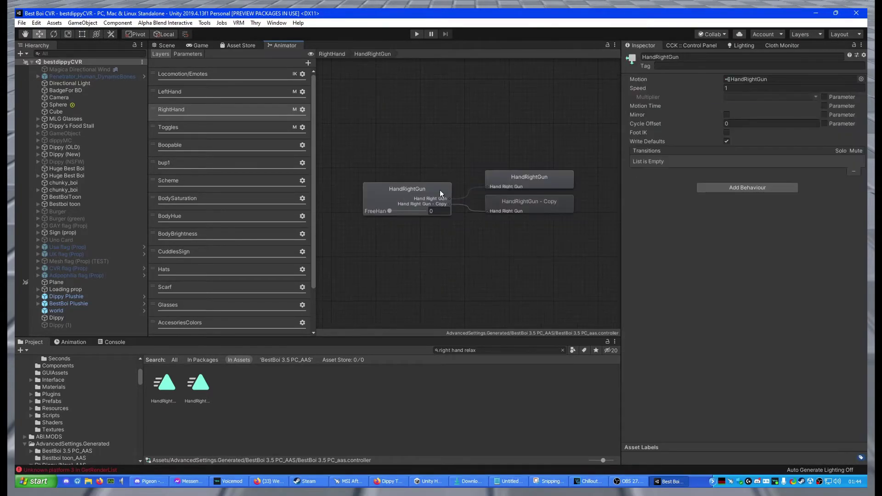
left_click(333, 53)
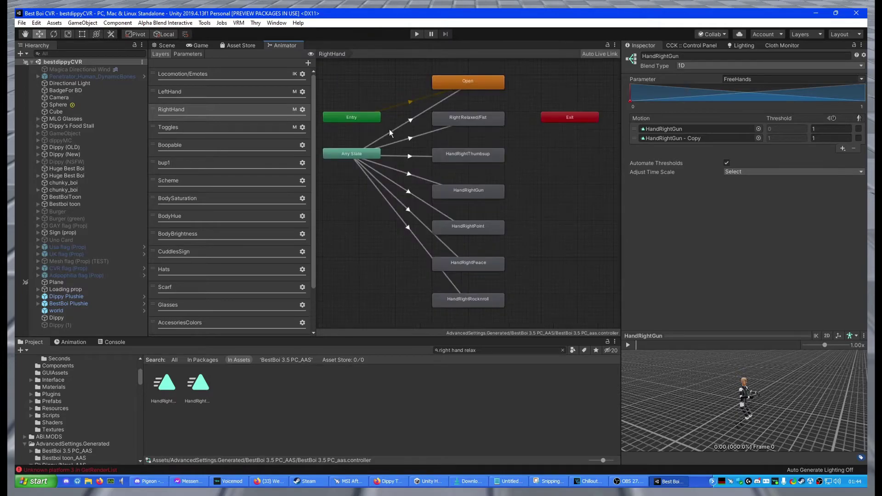
double_click(466, 233)
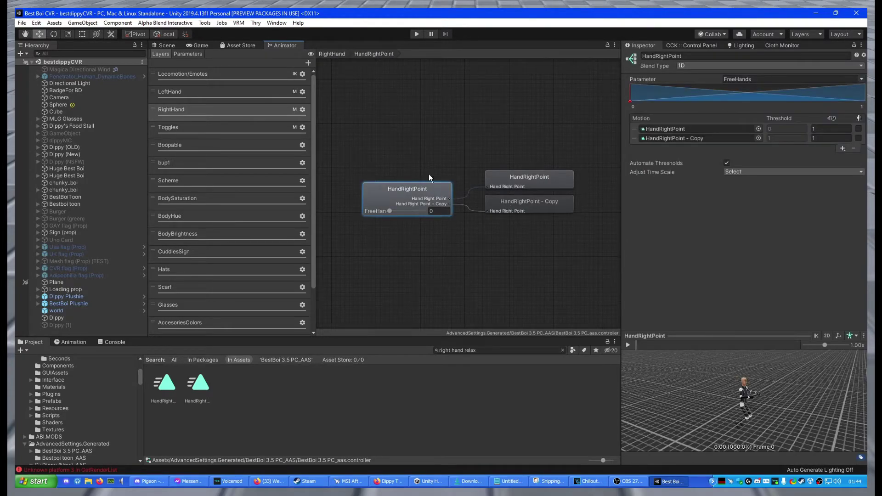
left_click(331, 53)
double_click(468, 251)
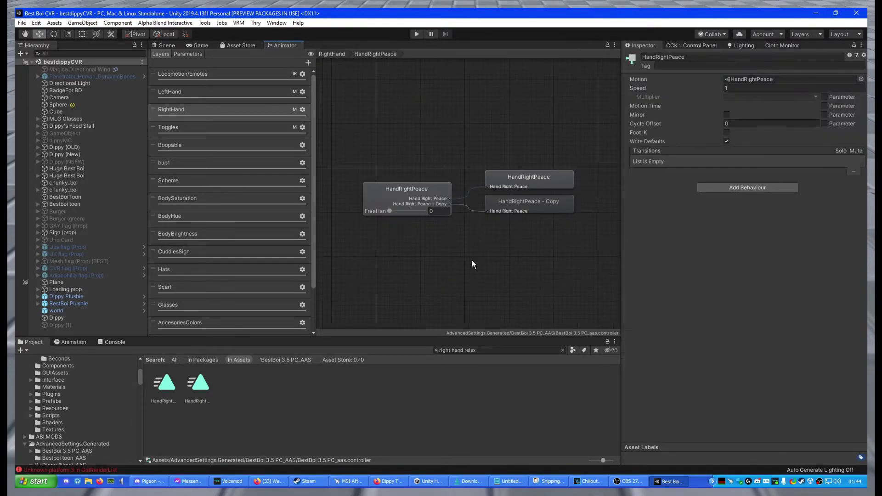
left_click(428, 188)
left_click(332, 54)
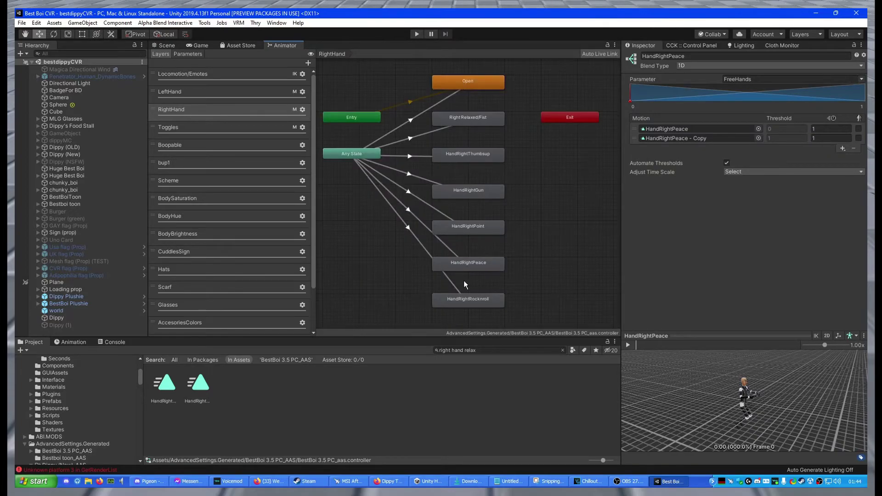
double_click(476, 302)
left_click(443, 201)
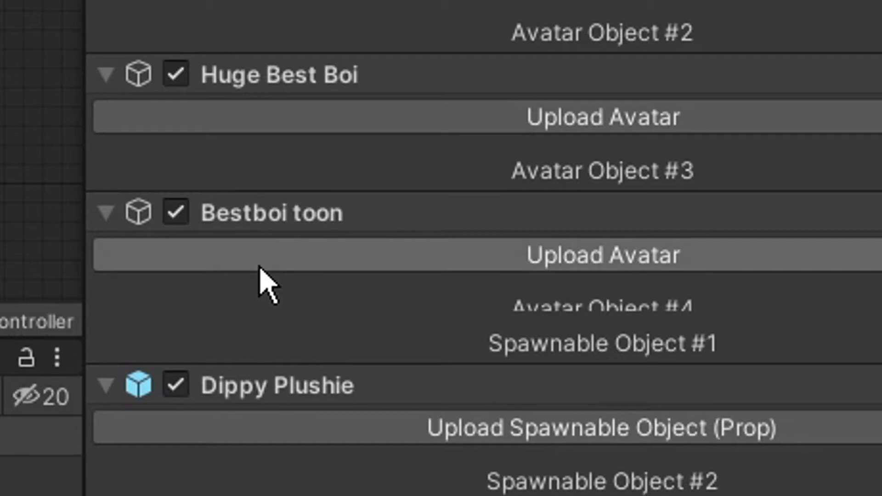
left_click(262, 275)
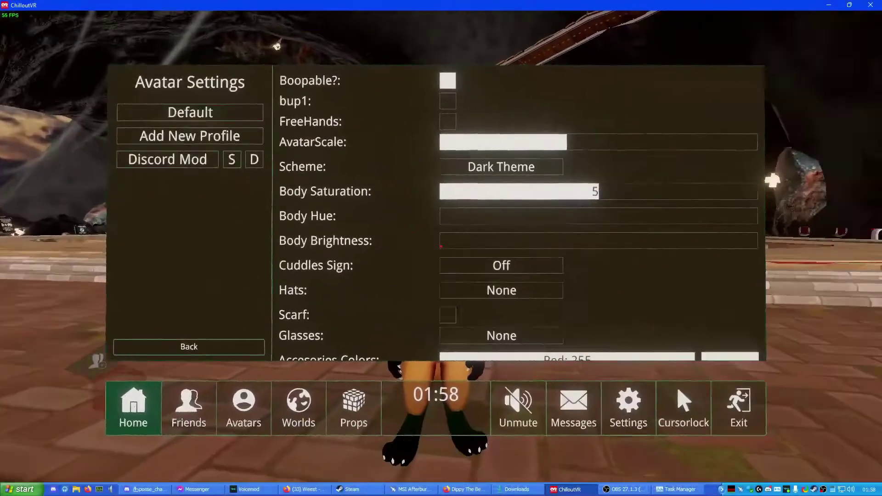